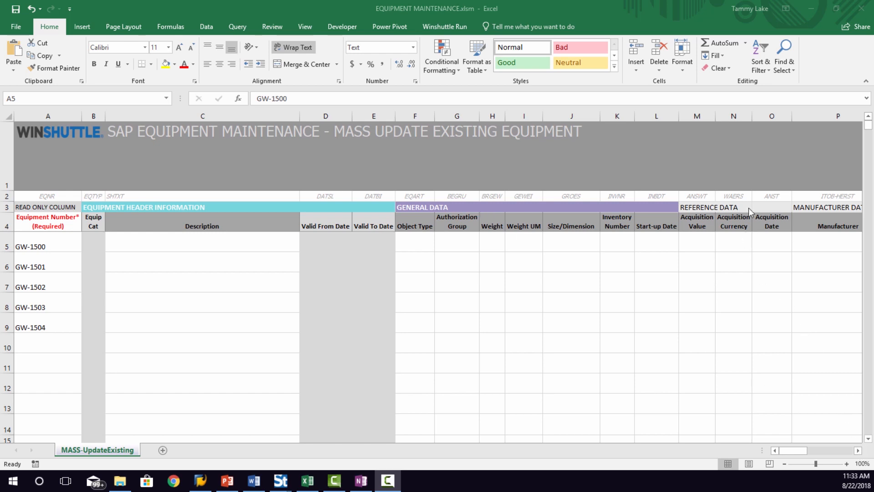
Run the MASS-IE02_Read Equipment script from row 5 to extract the SAP data for equipment GW-1500 to GW-1504.
left_click(858, 451)
left_click_drag(859, 451, 858, 451)
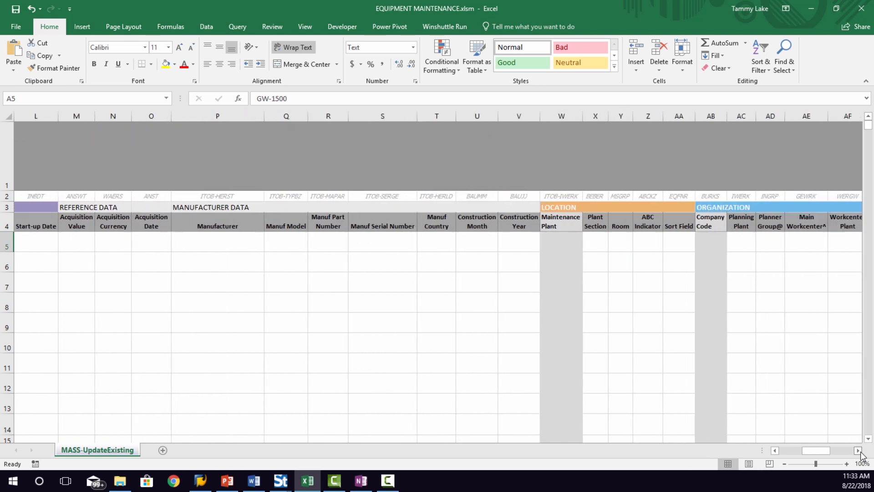
left_click(858, 451)
left_click(858, 451)
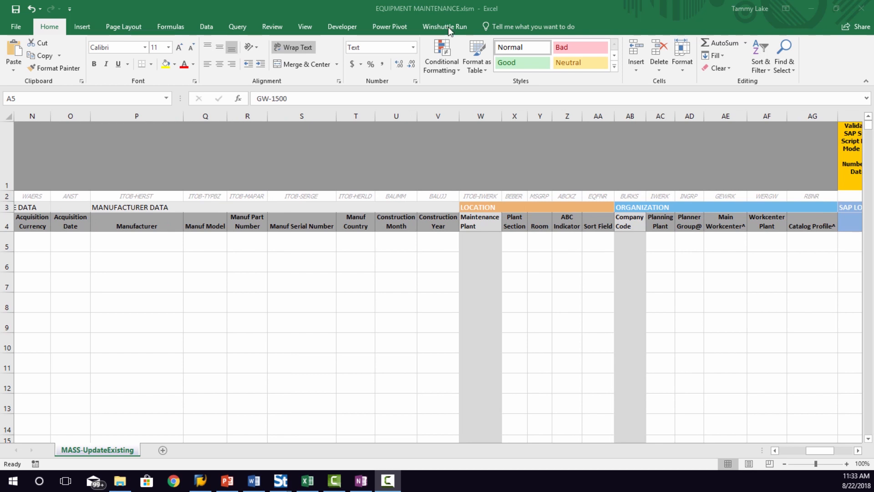
left_click(448, 26)
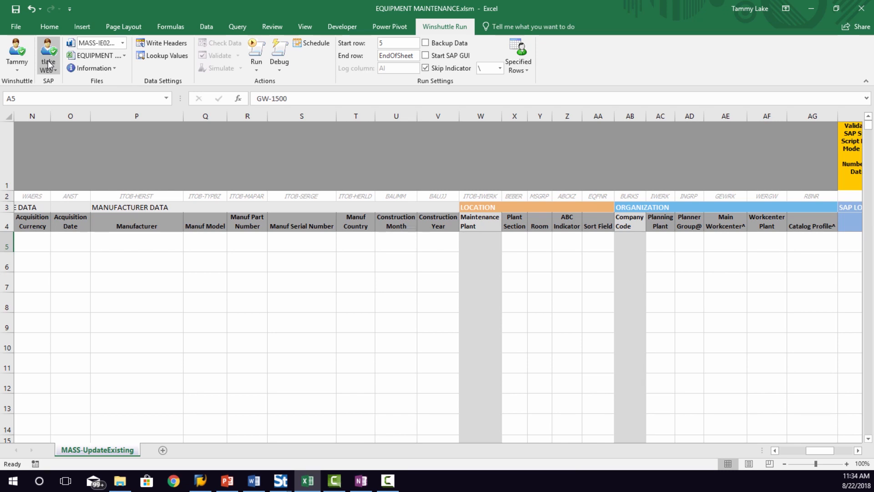
left_click(123, 43)
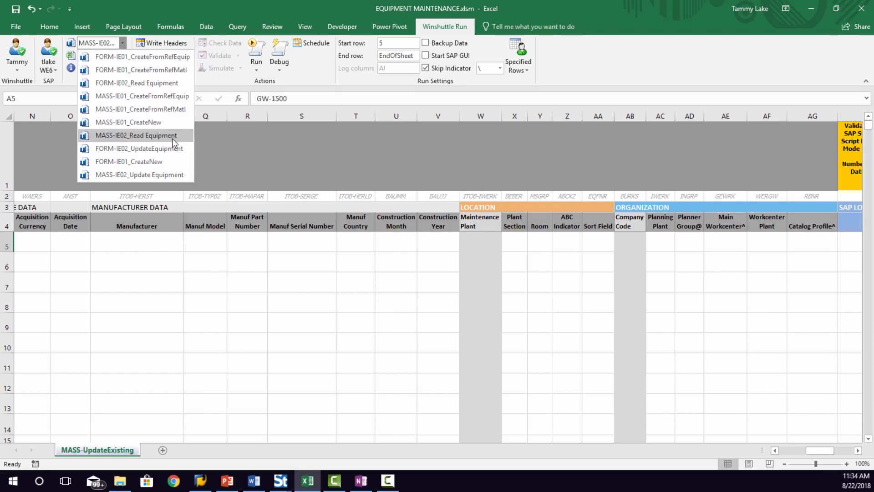
left_click(147, 174)
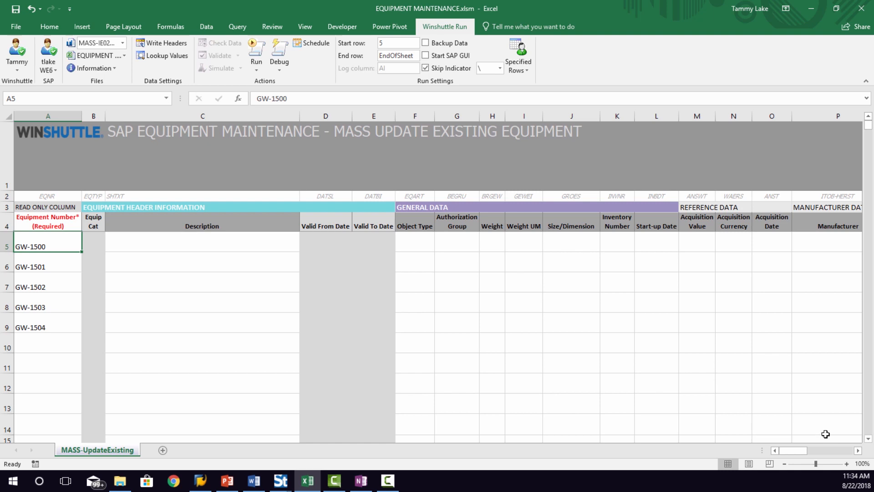
left_click(122, 43)
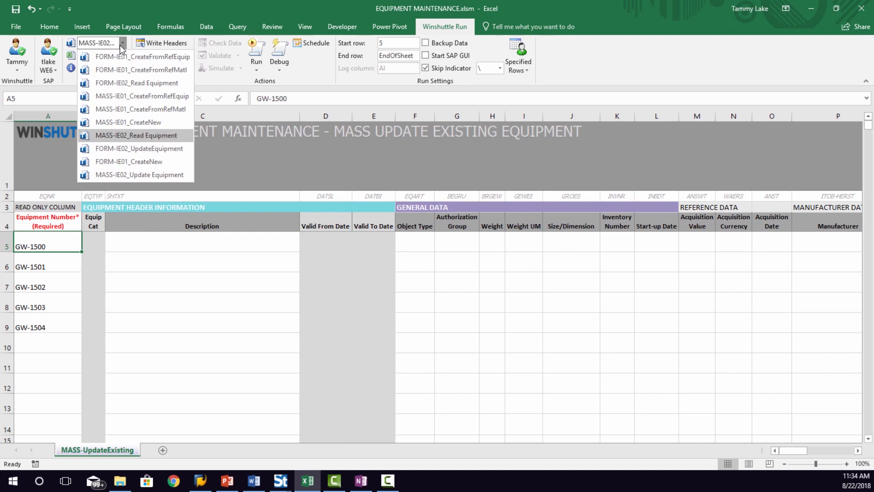
left_click(112, 135)
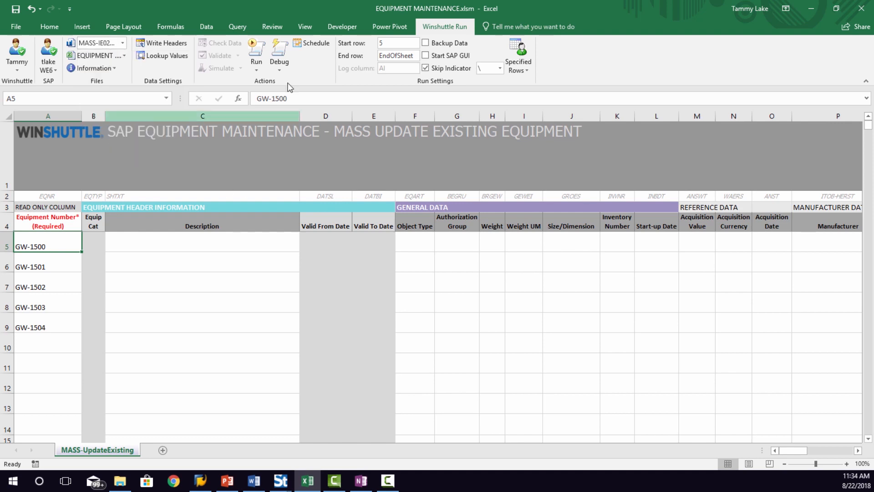
left_click(256, 49)
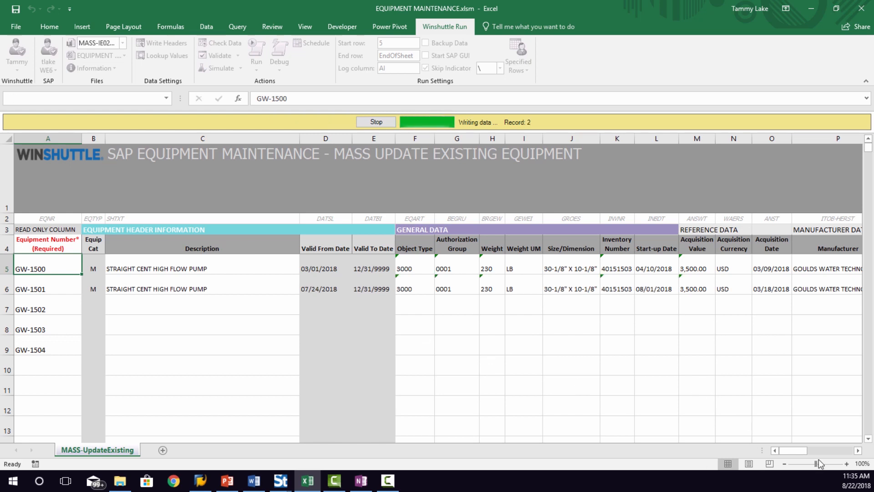
Examine the general, manufacturer, location and organization data written for each equipment row, and dismiss the run completion message.
left_click(858, 450)
left_click(858, 450)
left_click(858, 450)
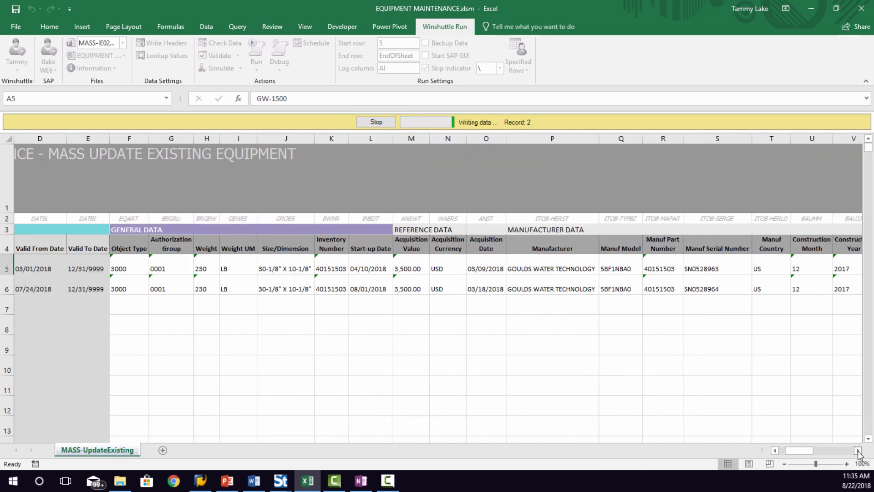
left_click(858, 450)
left_click(858, 450)
left_click(858, 451)
left_click(857, 450)
left_click(858, 450)
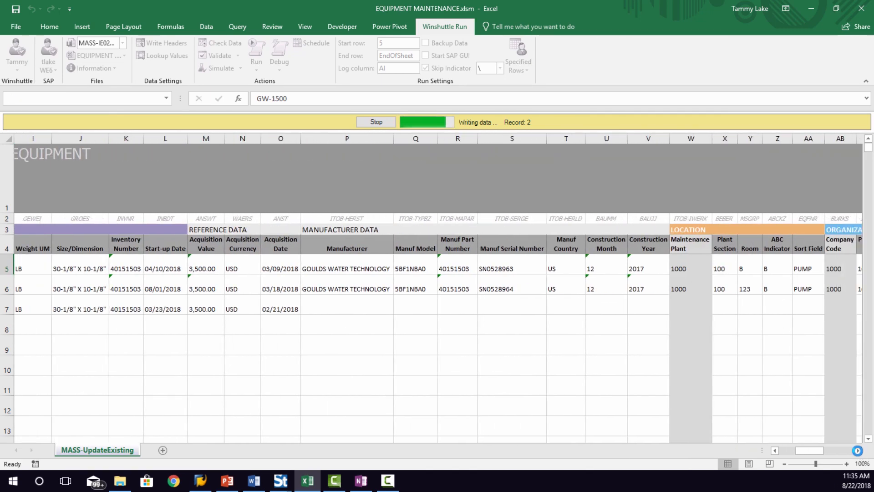
left_click(857, 450)
left_click(858, 450)
left_click(858, 451)
left_click(858, 451)
left_click_drag(813, 451, 788, 451)
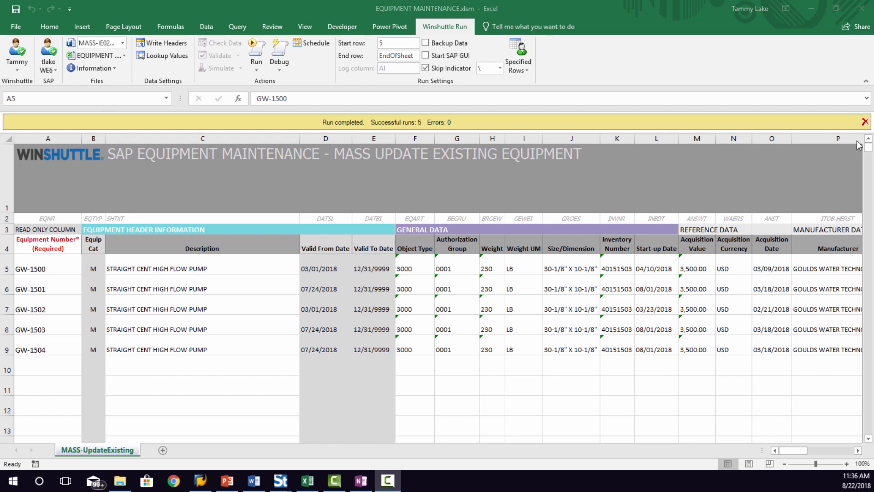
left_click(865, 122)
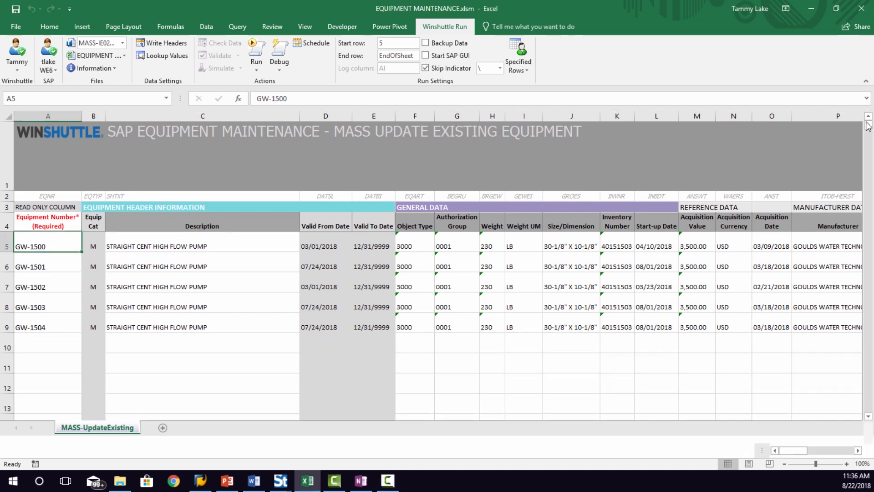
Select the ABC Indicator cell of GW-1501 and make MASS-IE02_Update Equipment the active script.
left_click(859, 450)
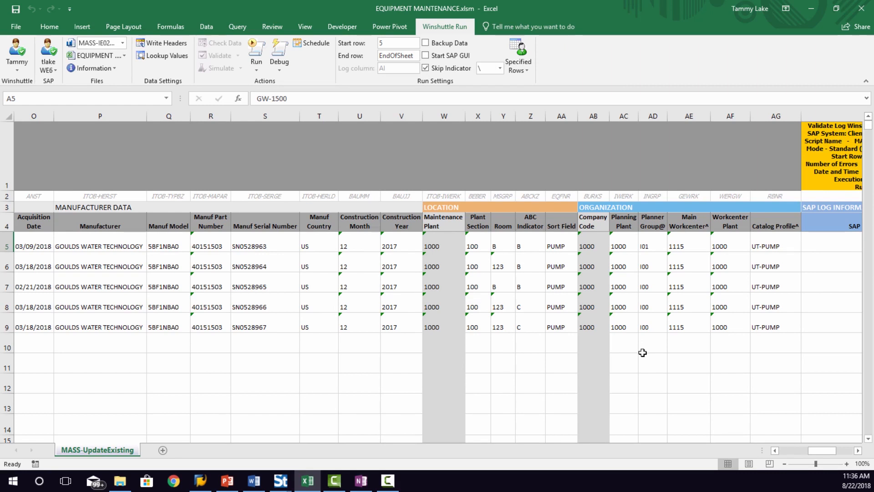
left_click(524, 260)
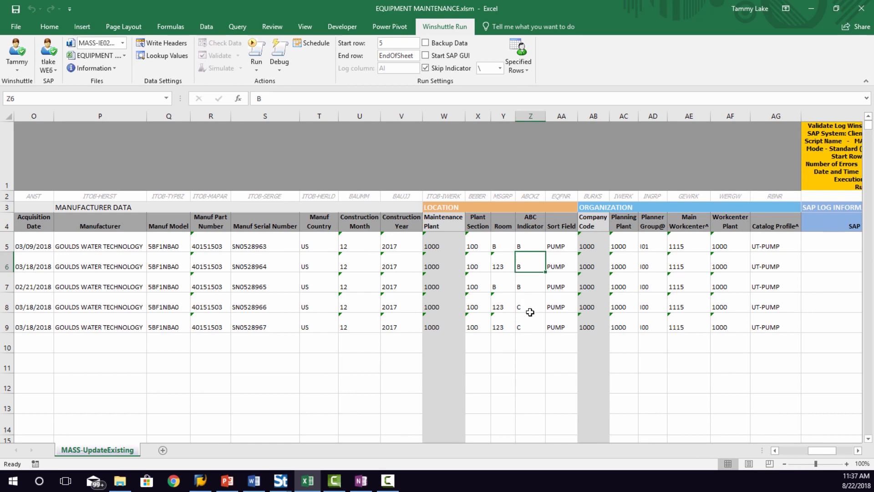
left_click(122, 43)
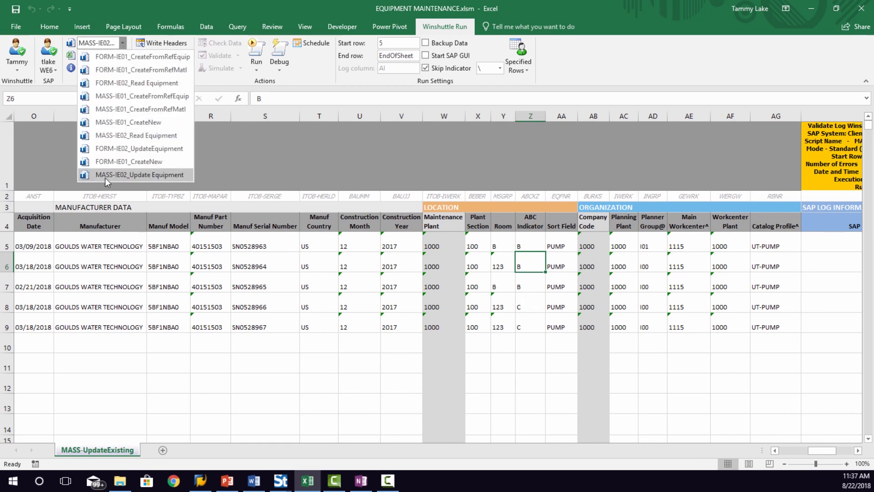
left_click(147, 175)
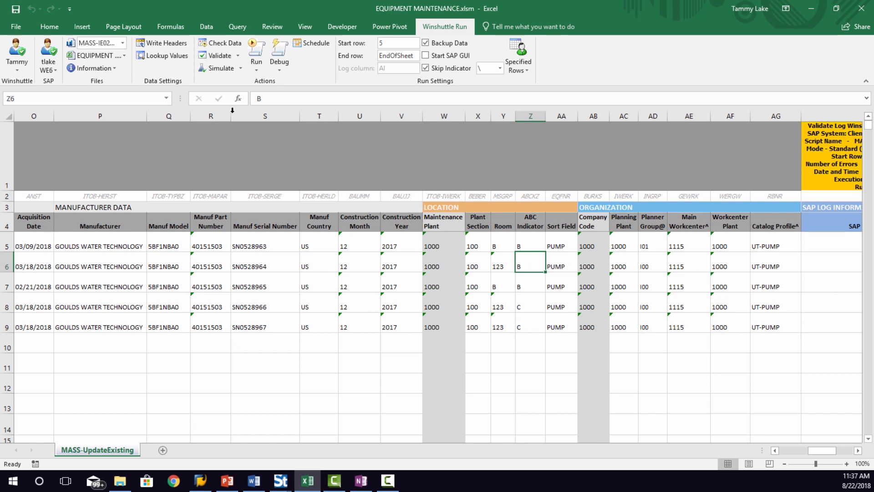
Look up the SAP values for GW-1501's ABC Indicator and overwrite it with C, No effect on prod.
left_click(160, 58)
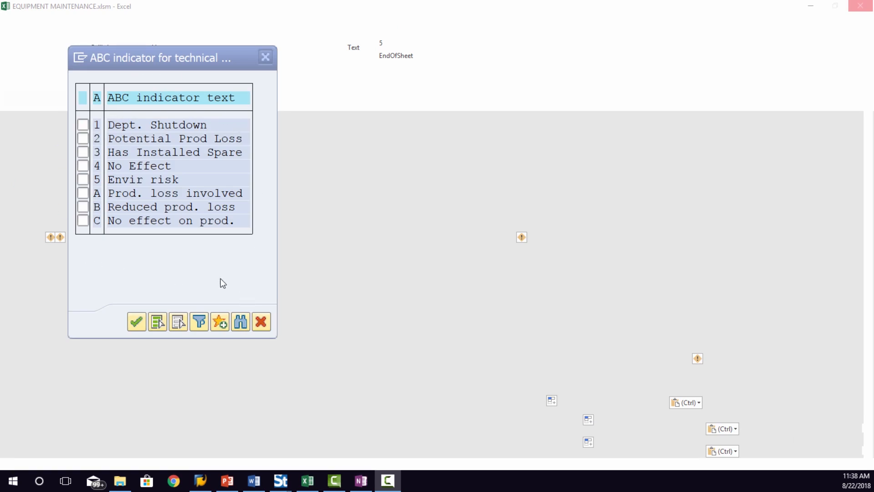
left_click(84, 221)
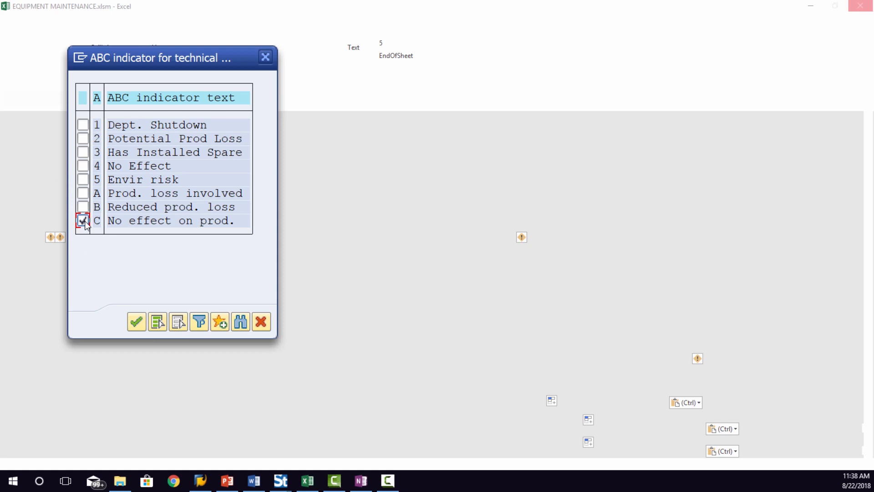
left_click(137, 322)
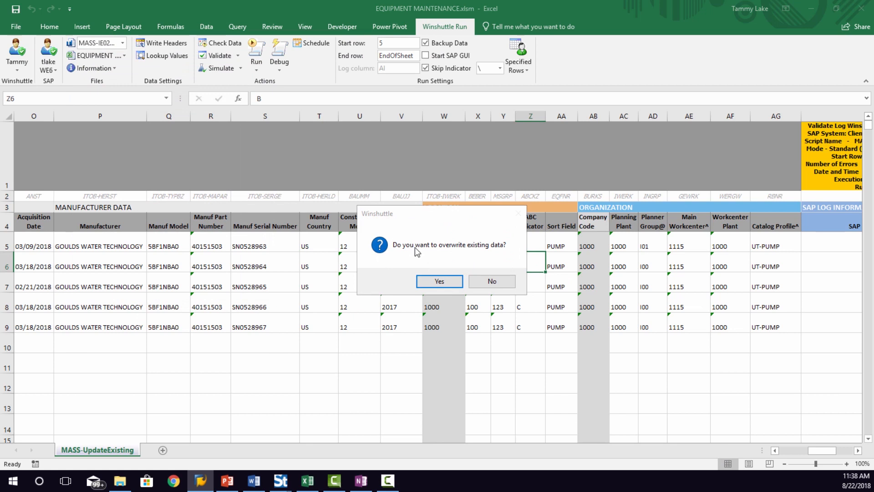
left_click(450, 285)
Set the ABC Indicator to C for GW-1502, xx for GW-1503 and B for GW-1504.
left_click(529, 283)
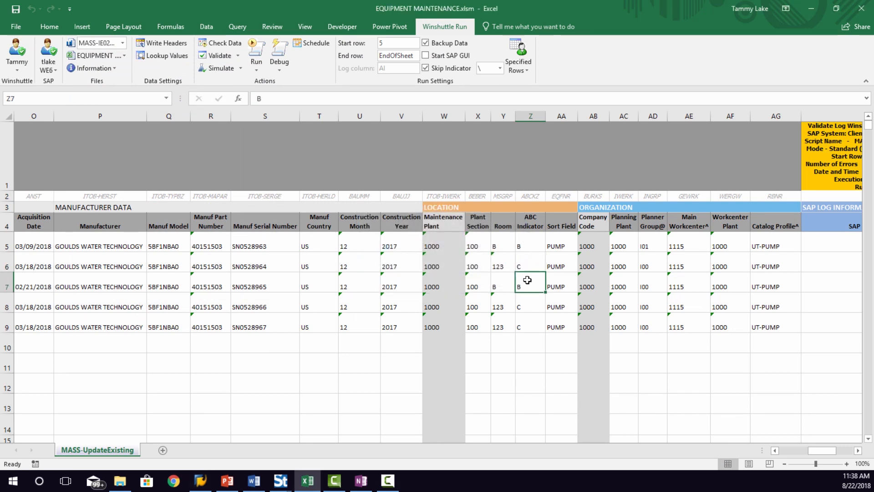
type("C")
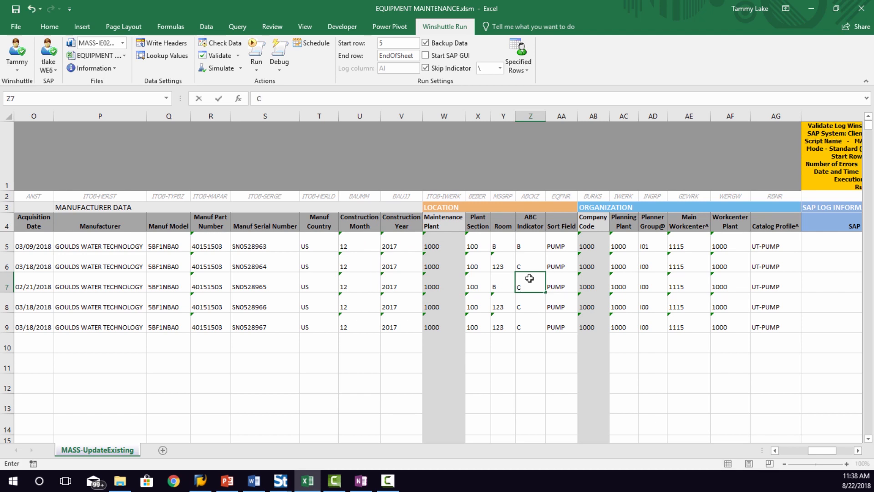
key("Return")
type("xx")
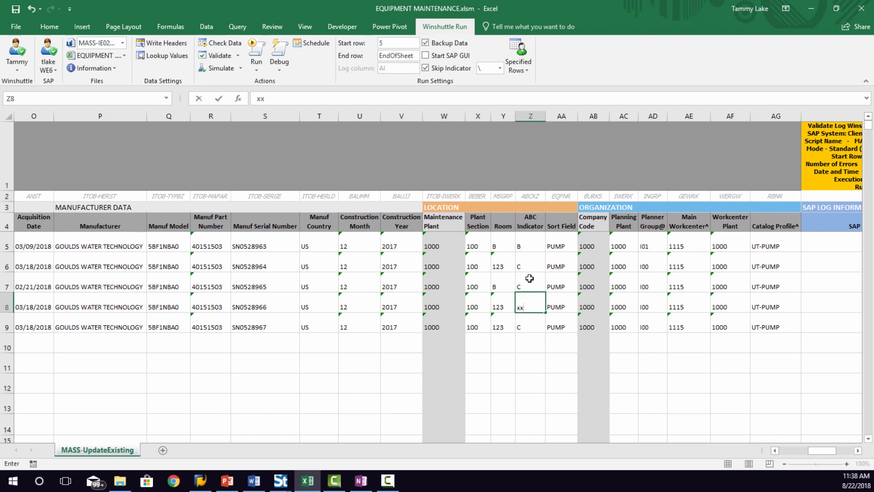
key("Return")
type("B")
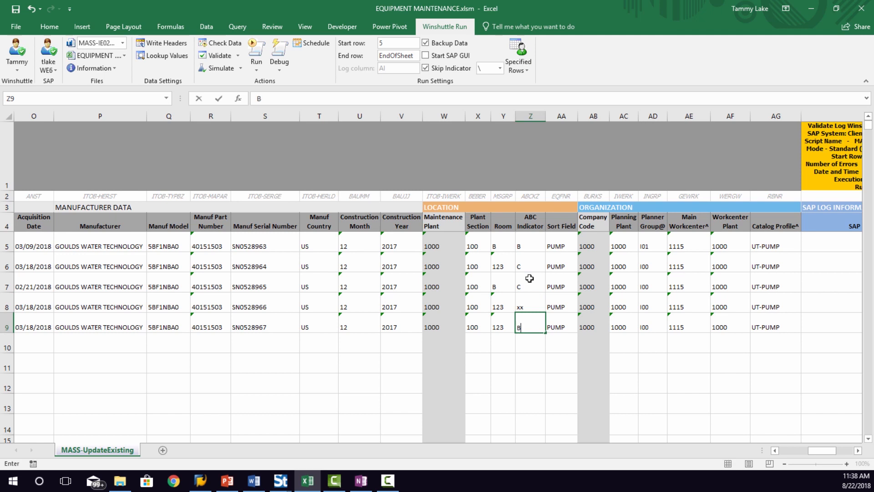
key("Return")
left_click(529, 278)
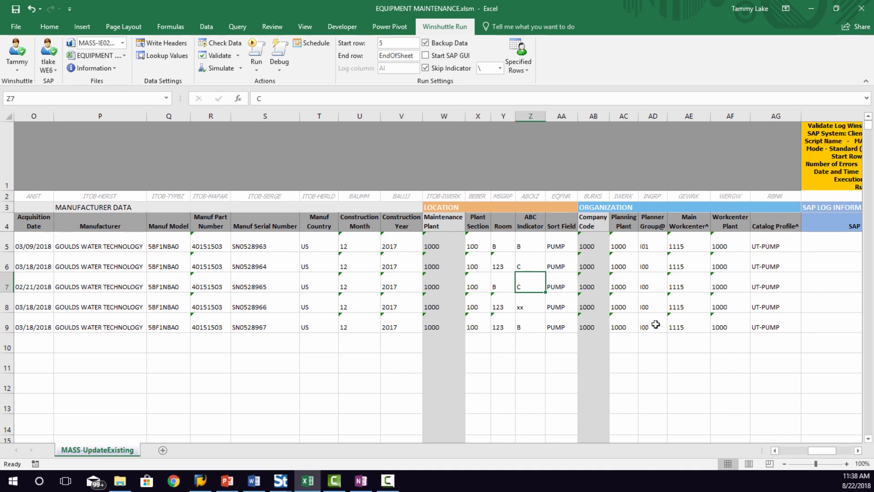
Look up the Planner Group values for GW-1501 and overwrite the existing entry with I01.
left_click(652, 259)
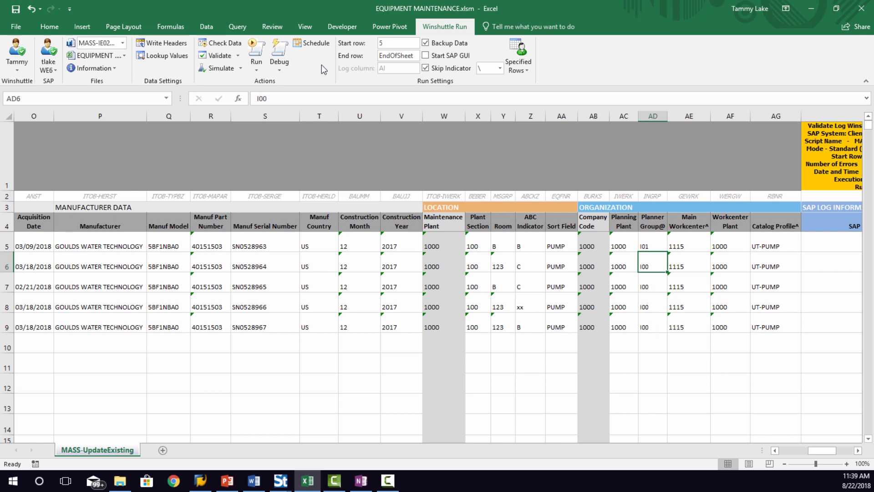
left_click(161, 60)
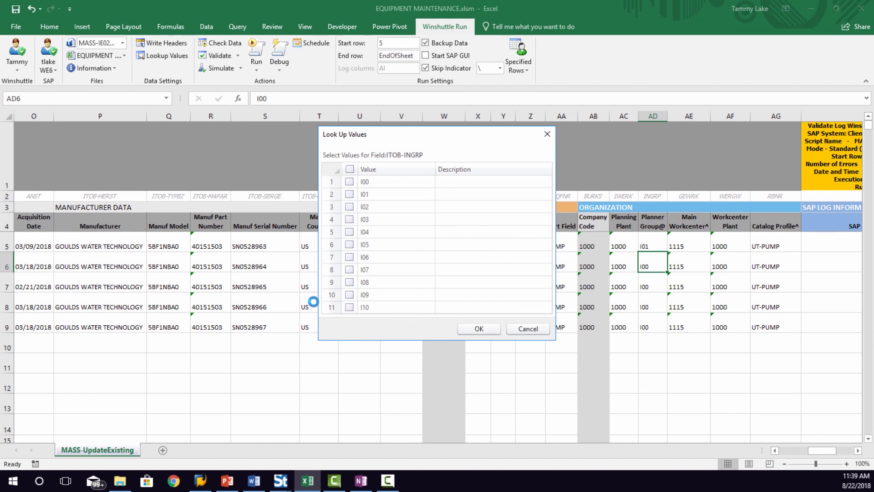
left_click(350, 195)
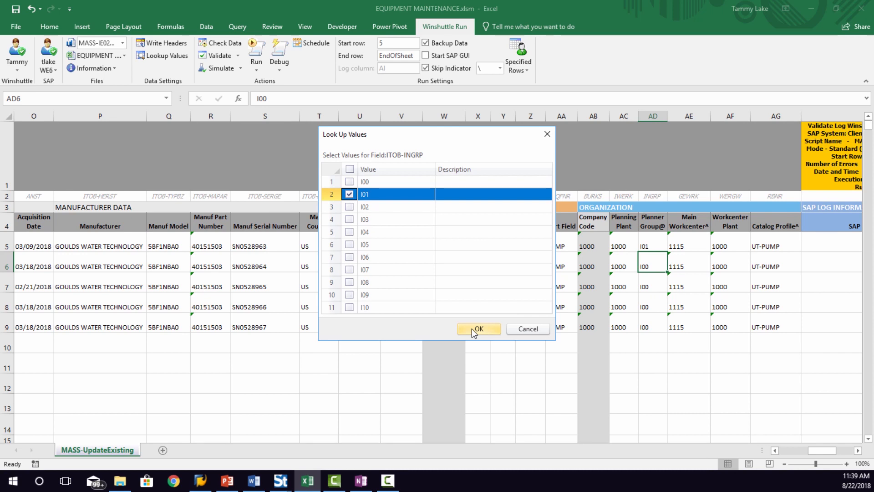
left_click(474, 330)
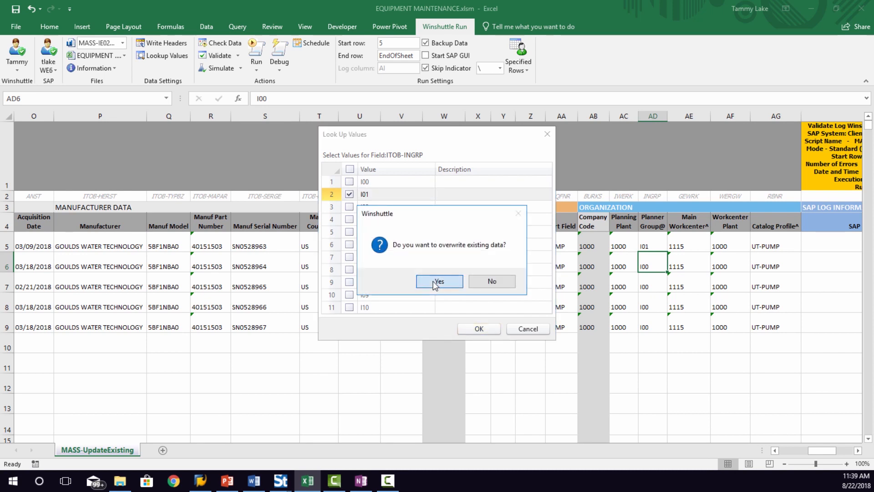
left_click(435, 283)
Set GW-1502's Planner Group to I01 and copy it down to GW-1503 and GW-1504.
left_click(655, 284)
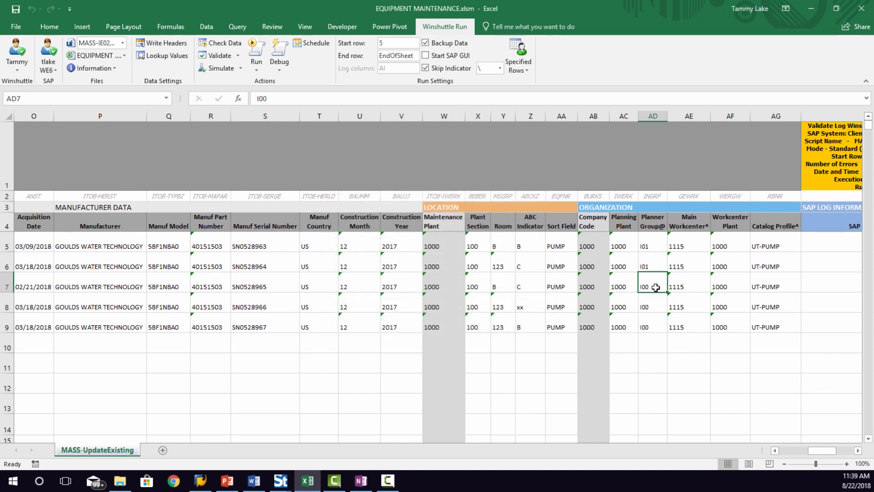
type("I01")
key("ctrl+Return")
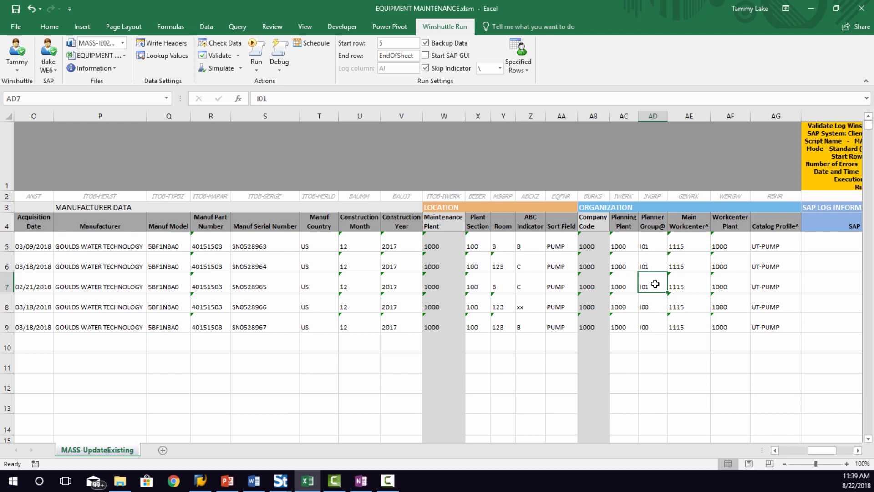
key("ctrl+c")
key("Down")
key("shift+Down")
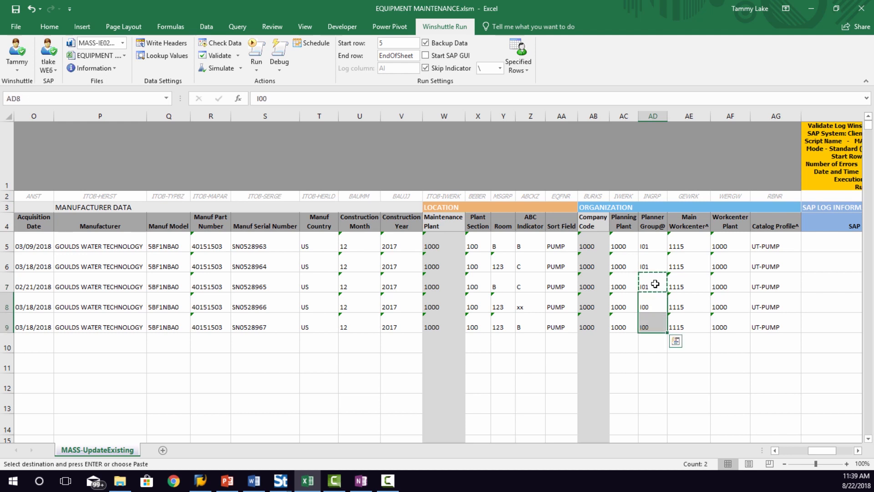
key("Return")
Replace the Planner Group of GW-1504 in row 9 with xxx.
left_click(656, 285)
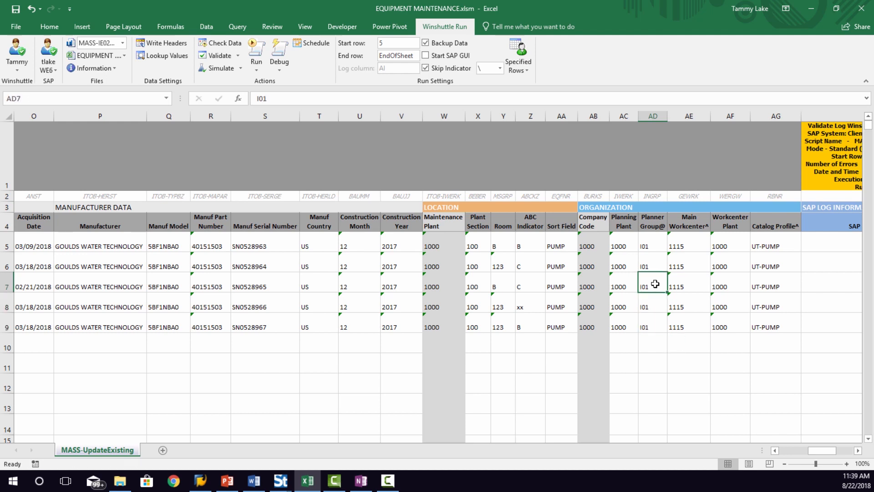
key("Up")
key("Up")
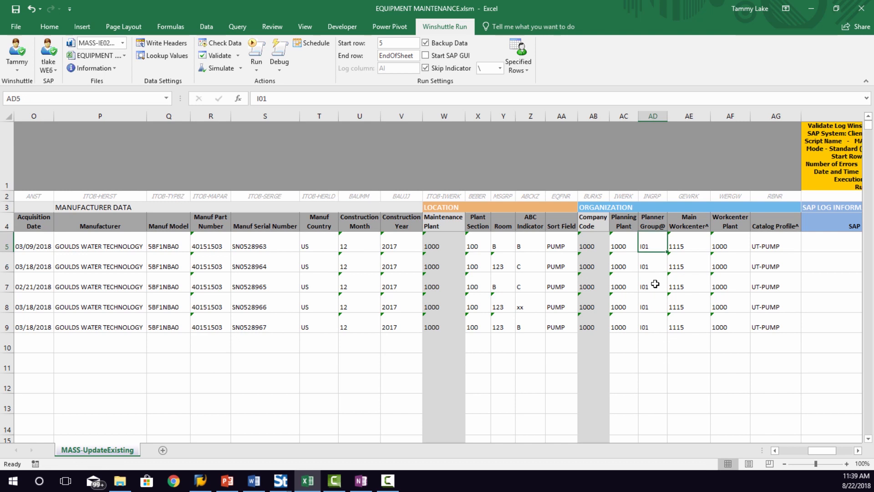
key("Down")
key("Down")
key("Down")
key("Down")
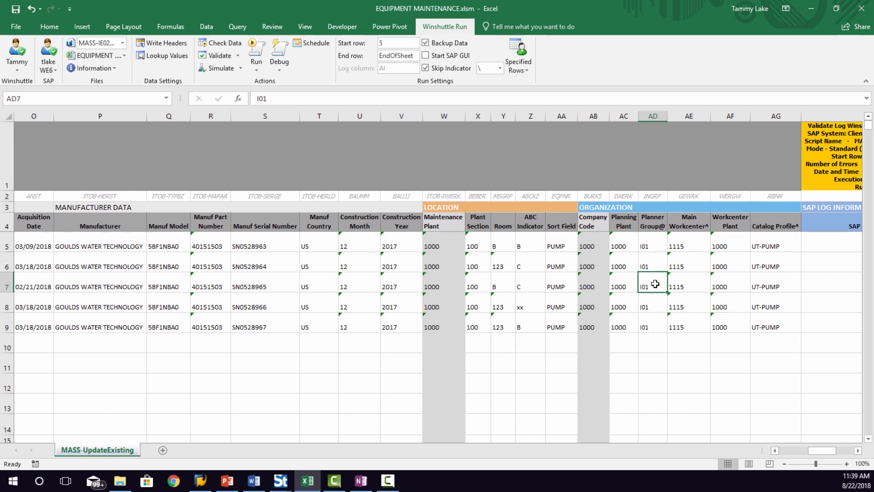
type("xxx")
key("Return")
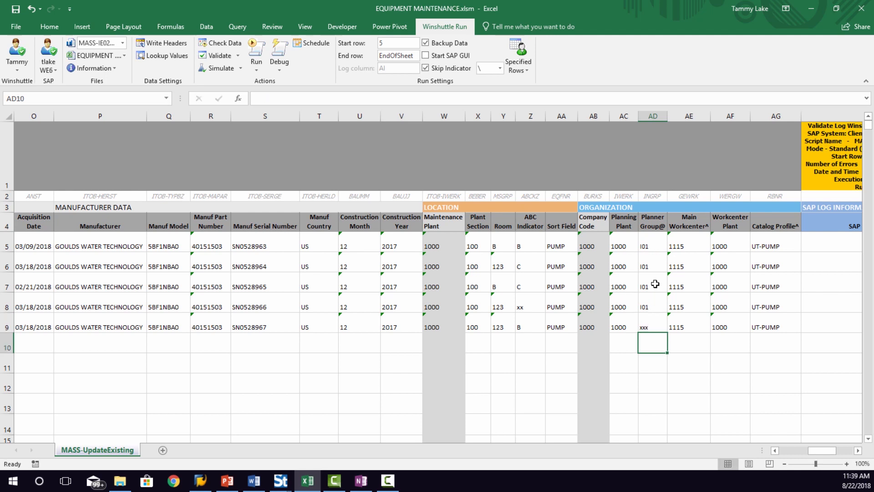
Validate the edited equipment records in rows 5 to 9 against SAP with Winshuttle, with the SAP validate log column in view.
key("Up")
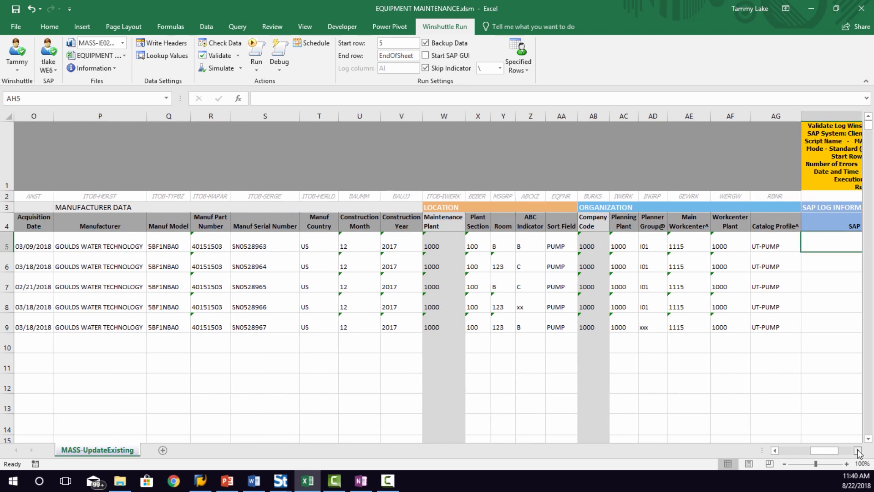
left_click(858, 450)
left_click(858, 450)
left_click(859, 450)
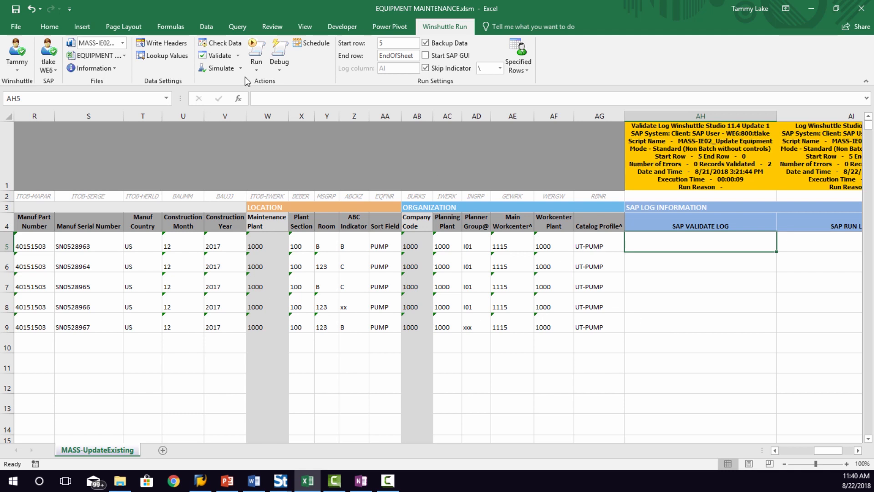
left_click(212, 54)
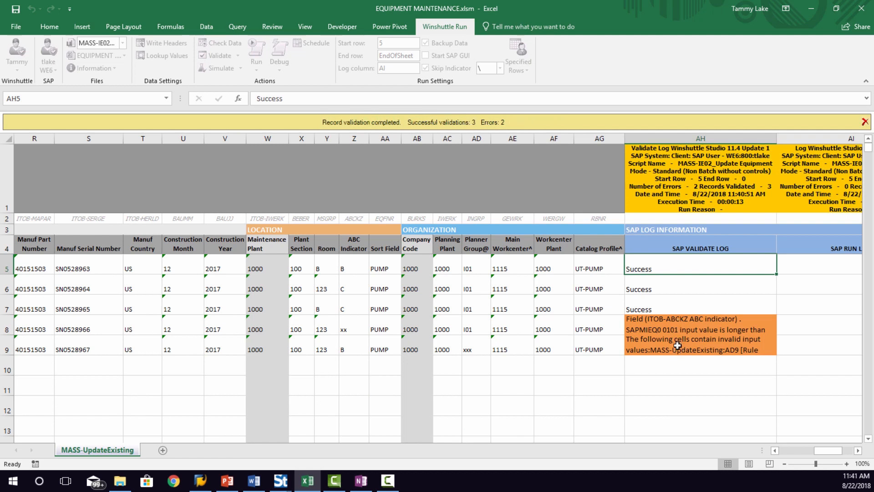
Read the validation log entry for GW-1503 in row 8 and set its ABC Indicator to B.
left_click(678, 326)
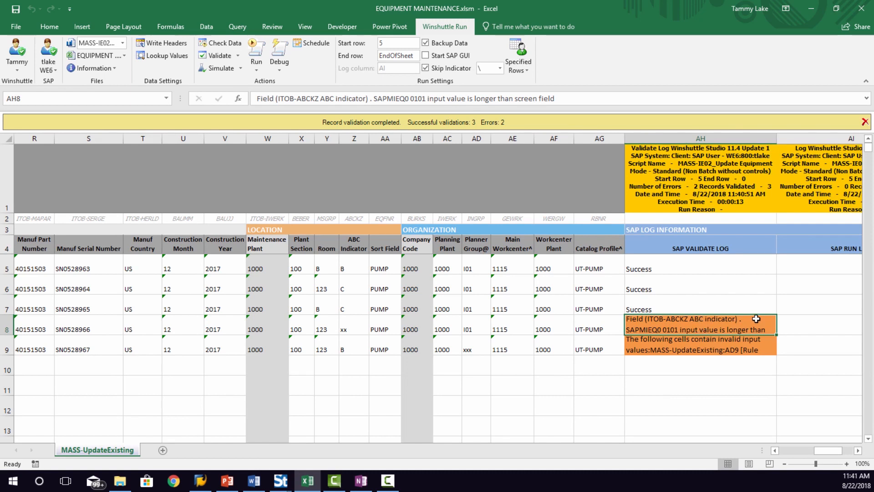
left_click(350, 325)
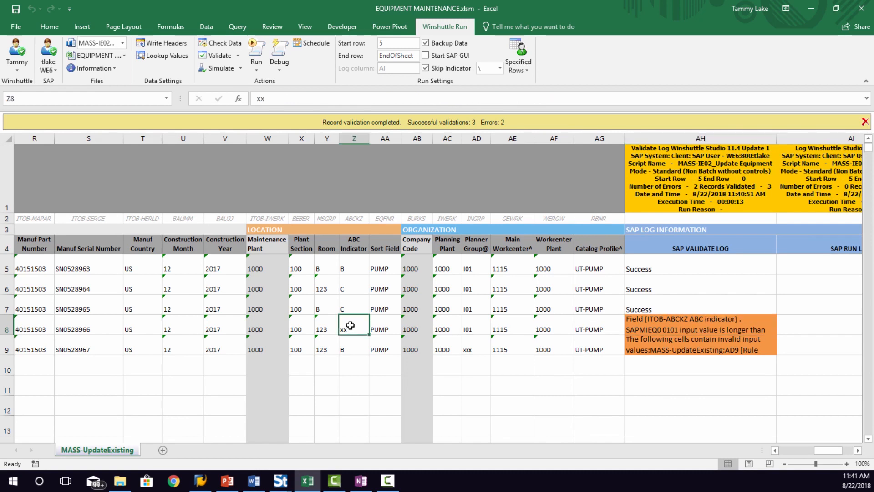
type("B")
key("Return")
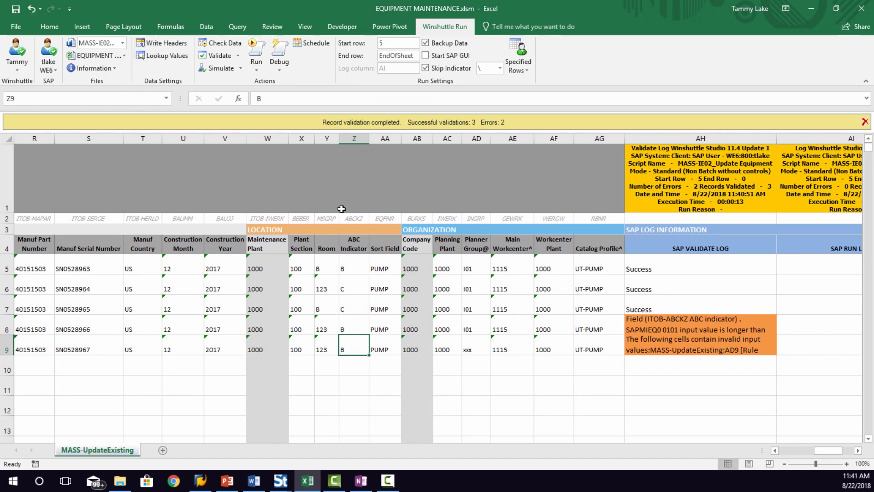
Read the validation log entry for GW-1504 in row 9 and set its Planner Group to I01.
left_click(714, 349)
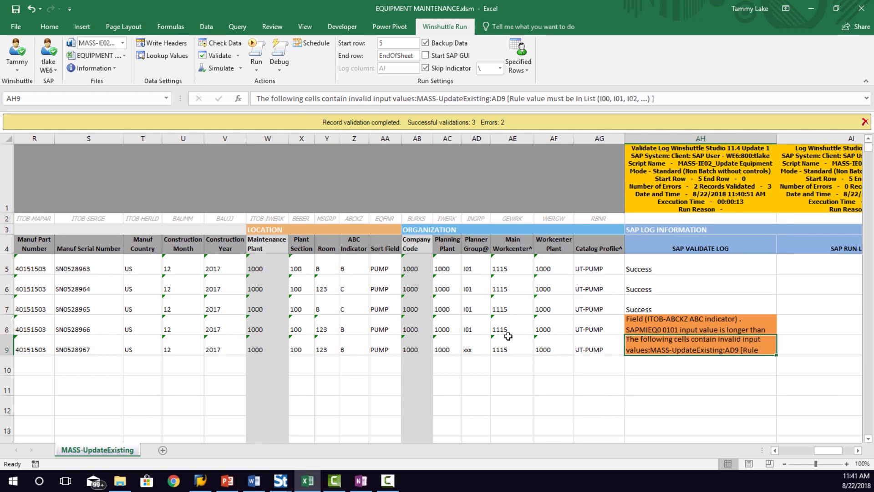
left_click(476, 350)
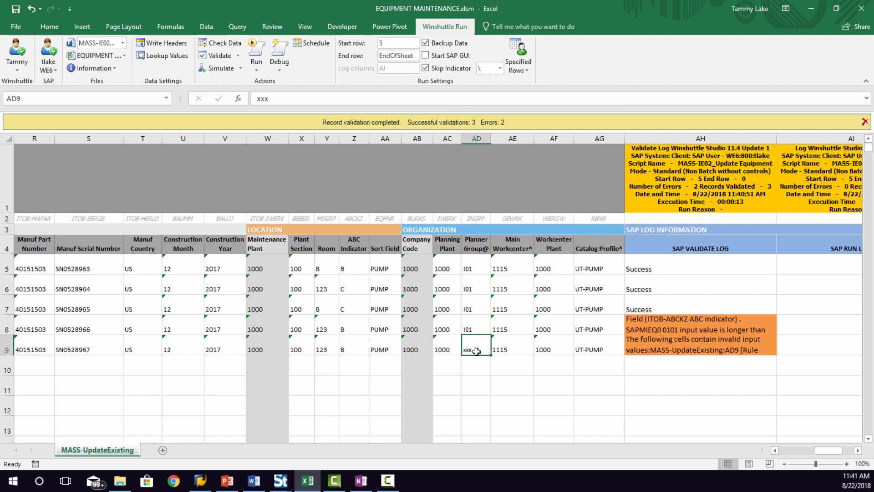
type("I01")
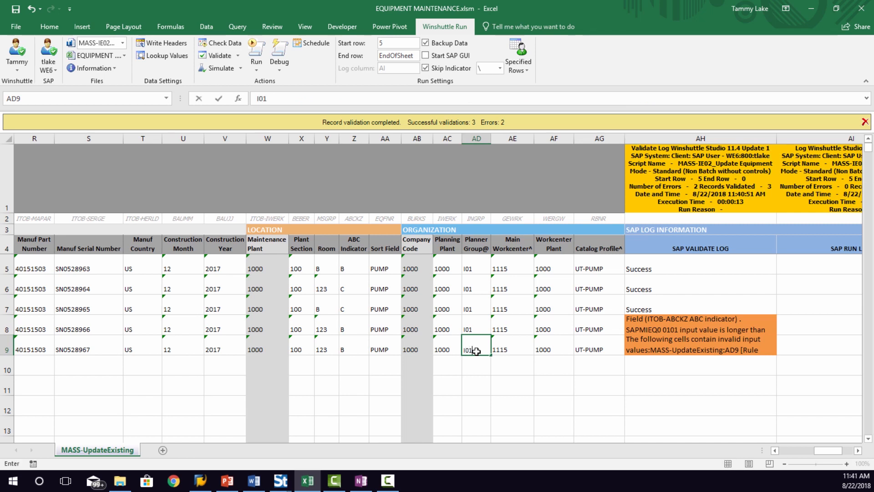
key("Return")
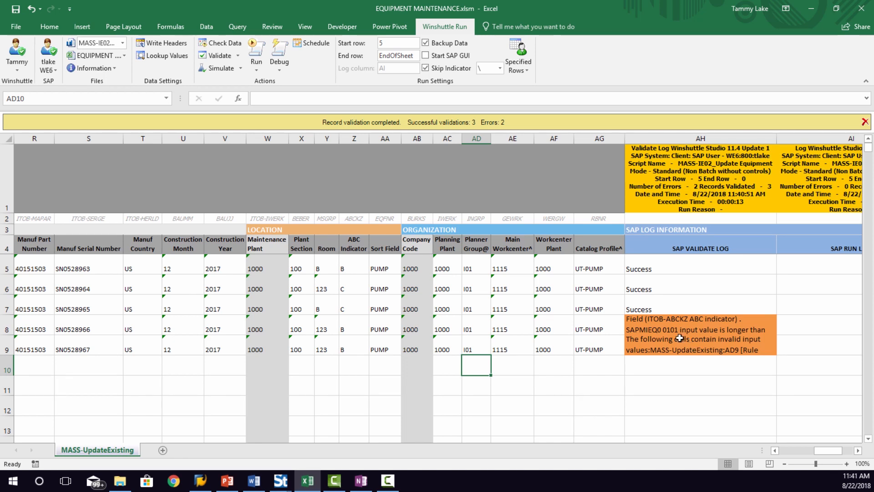
Validate only the two corrected records in rows 8 and 9 again.
left_click(239, 58)
left_click(242, 94)
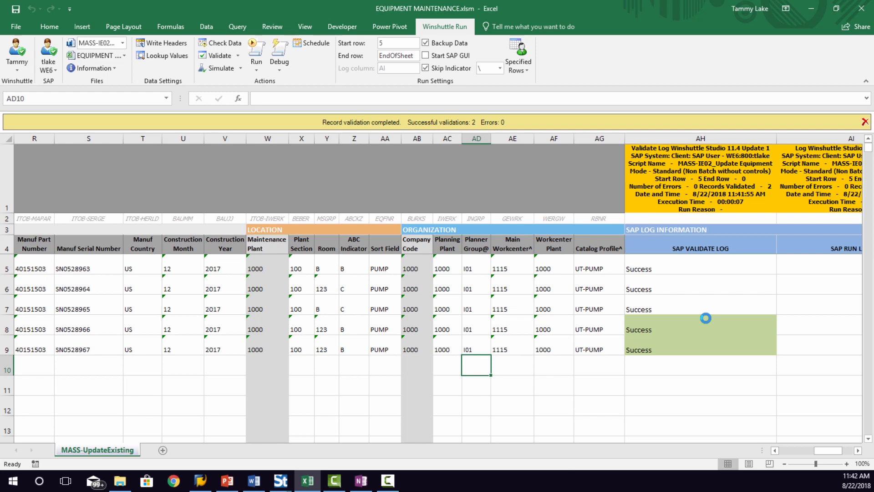
Run the MASS-IE02_Update Equipment script to post all the equipment changes to SAP, with the run and extended log columns in view.
left_click(858, 452)
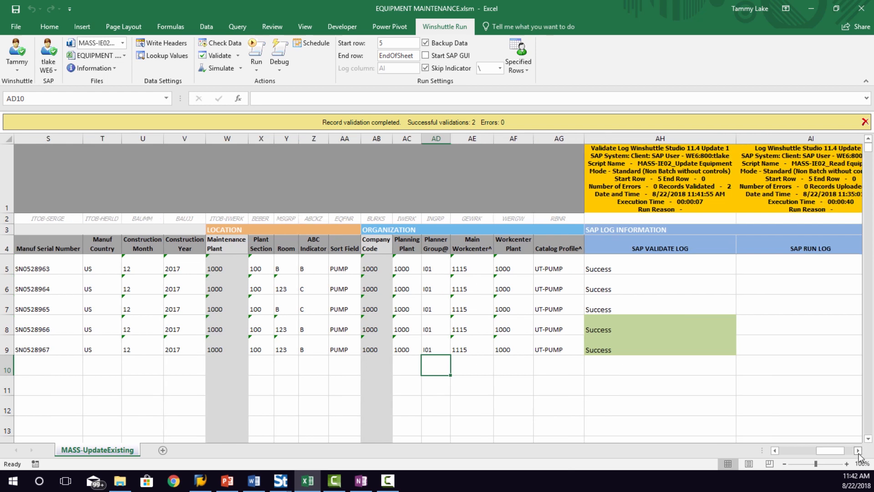
left_click(857, 450)
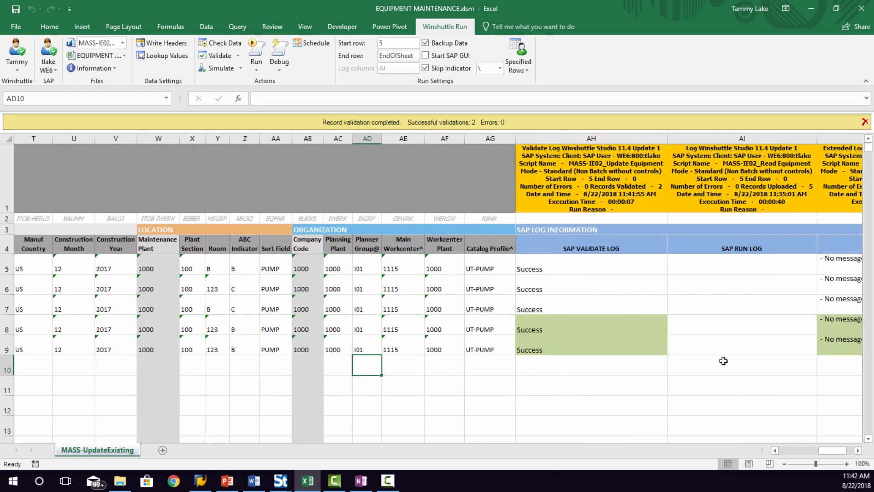
left_click(858, 451)
left_click(858, 451)
left_click(858, 450)
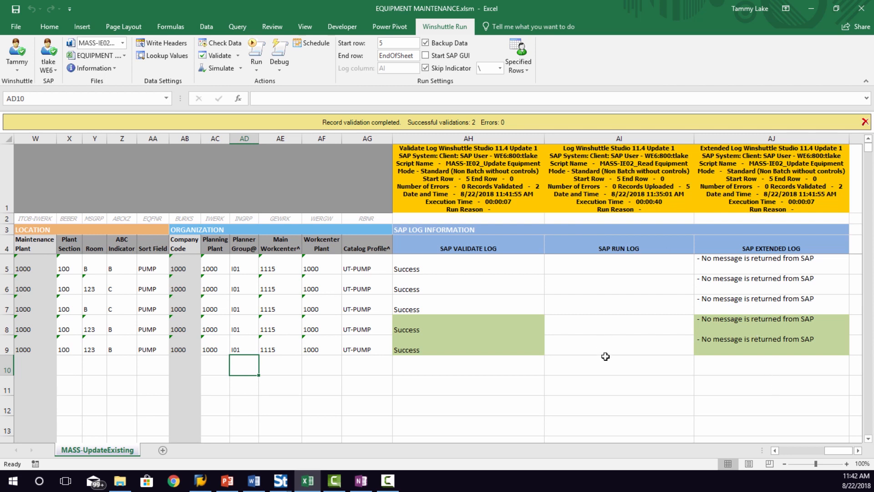
left_click(254, 48)
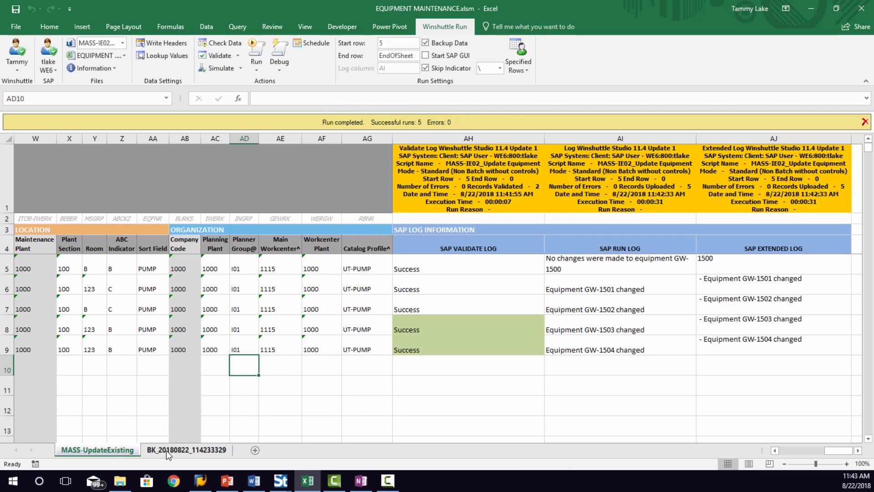
Open the backup sheet BK_20180822_114233329 and examine the equipment data saved before the update.
left_click(204, 450)
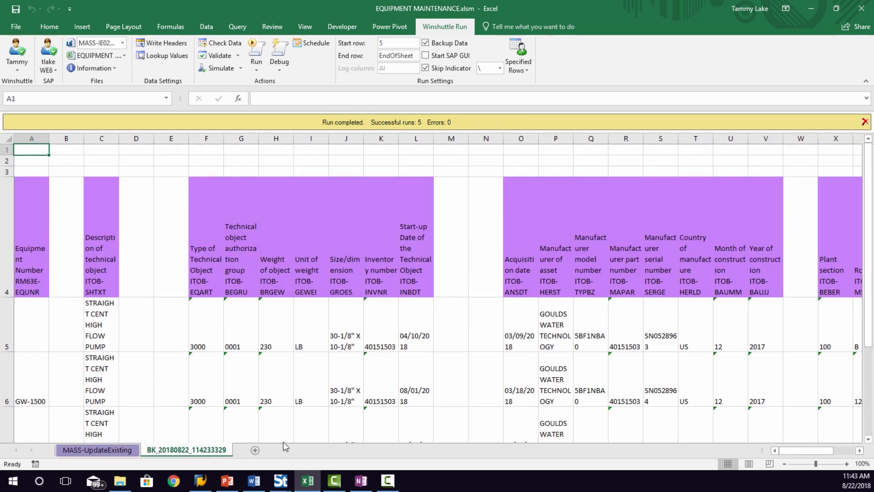
left_click(868, 440)
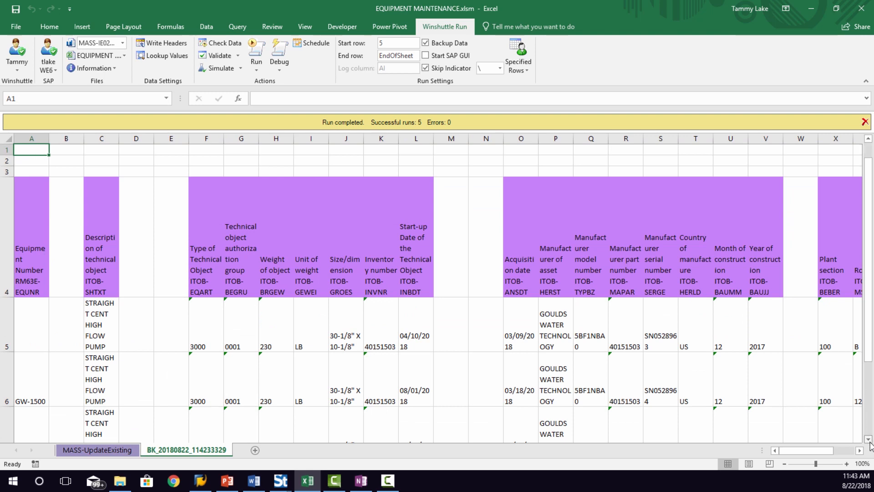
left_click(869, 440)
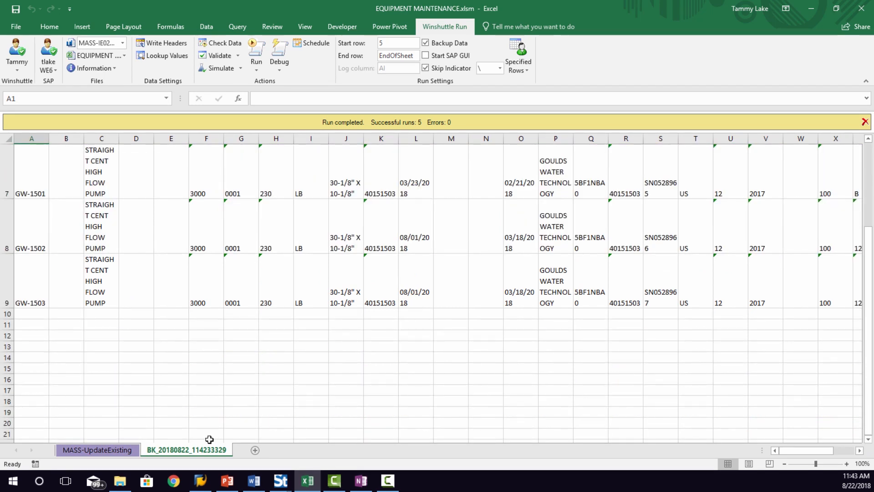
Return to the MASS-UpdateExisting sheet and check the SAP run log entries for GW-1500 through GW-1504.
left_click(122, 450)
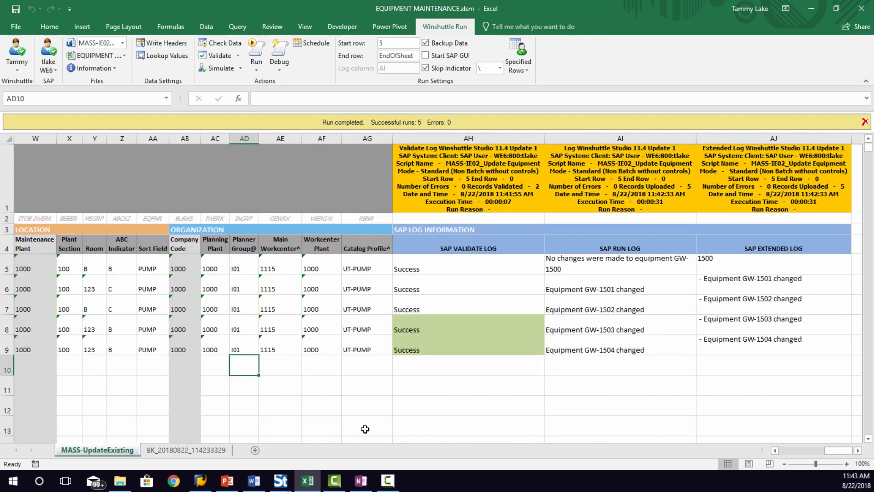
left_click(611, 269)
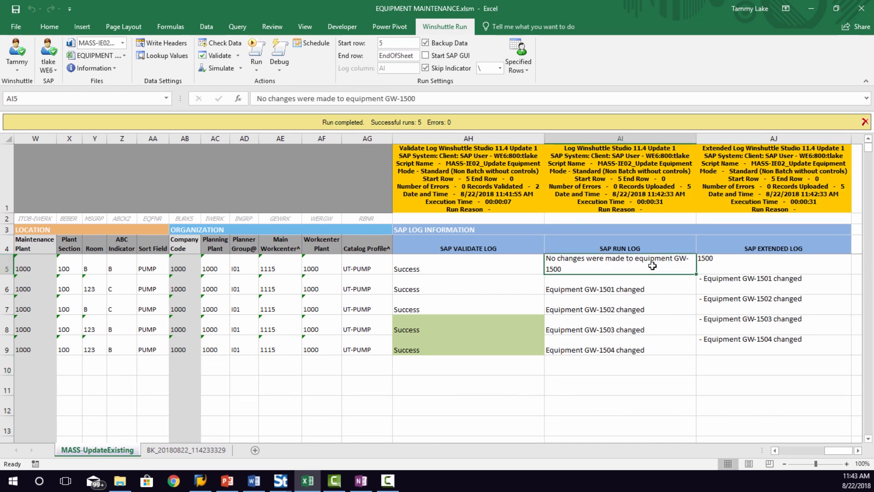
left_click_drag(660, 287, 671, 344)
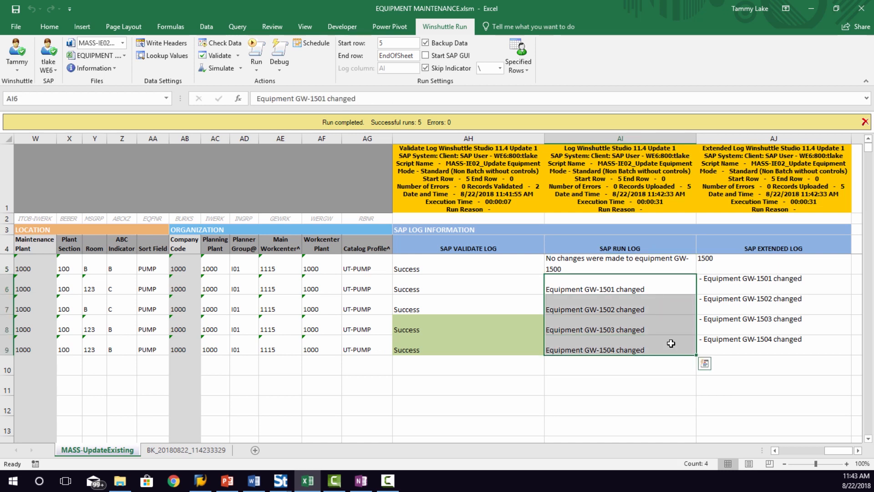